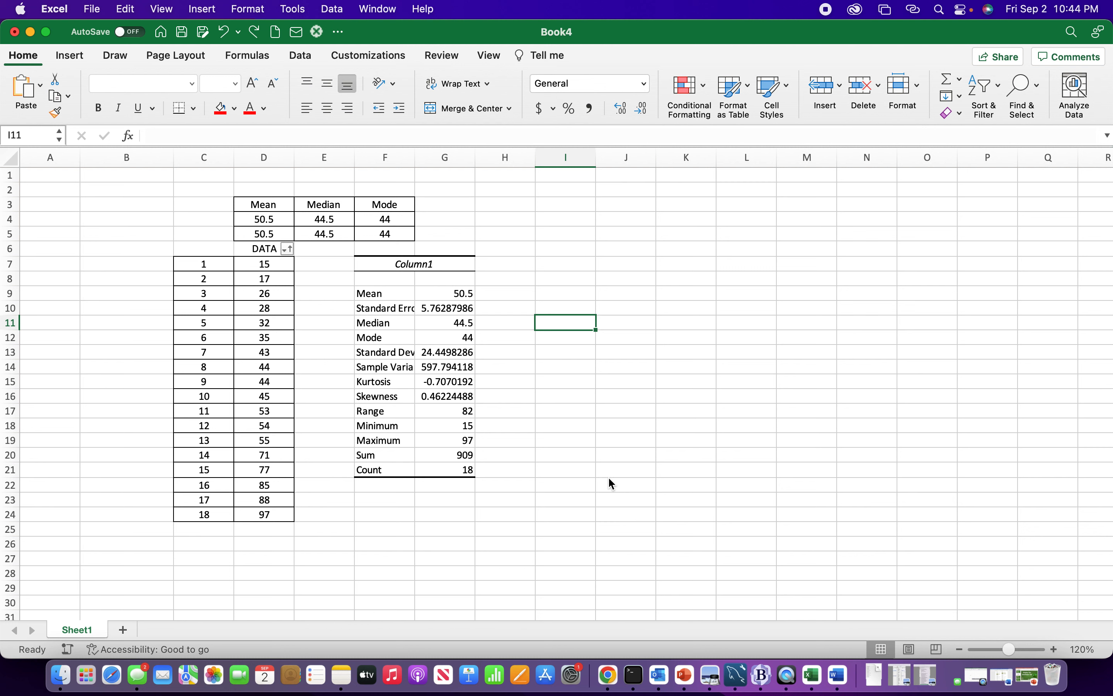
click(554, 484)
key(Up)
key(Up)
key(Up)
key(Up)
key(Up)
key(Up)
key(Up)
key(Up)
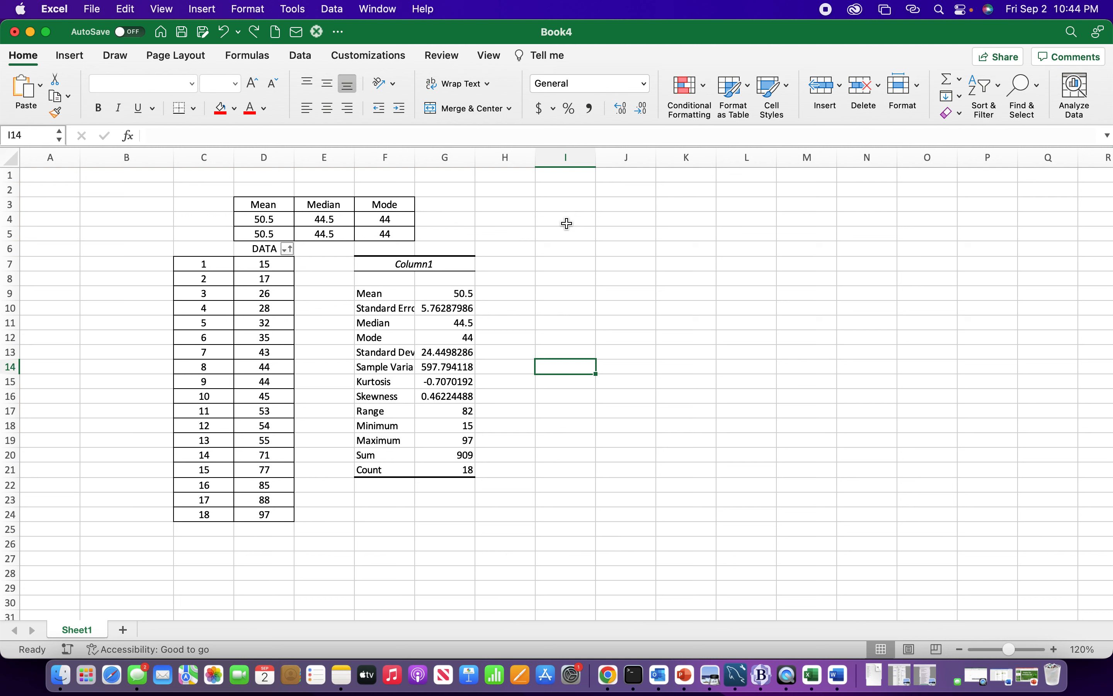
Step: Enable the Developer tab in the Ribbon & Toolbar preferences, save the change and close the preferences
click(56, 9)
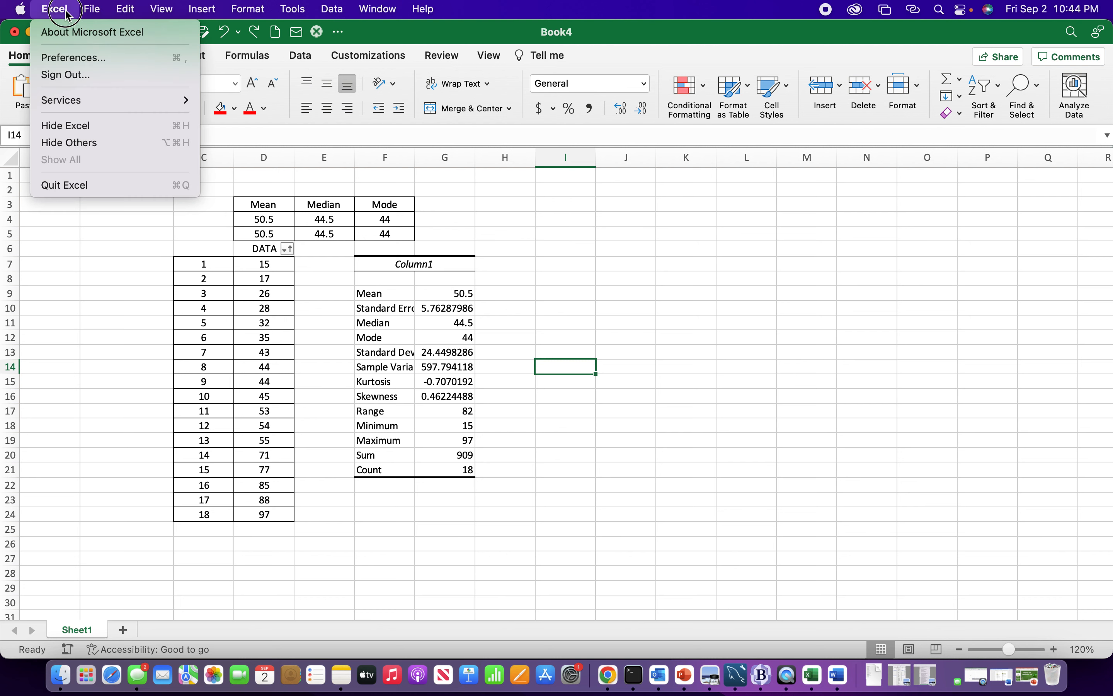
click(105, 58)
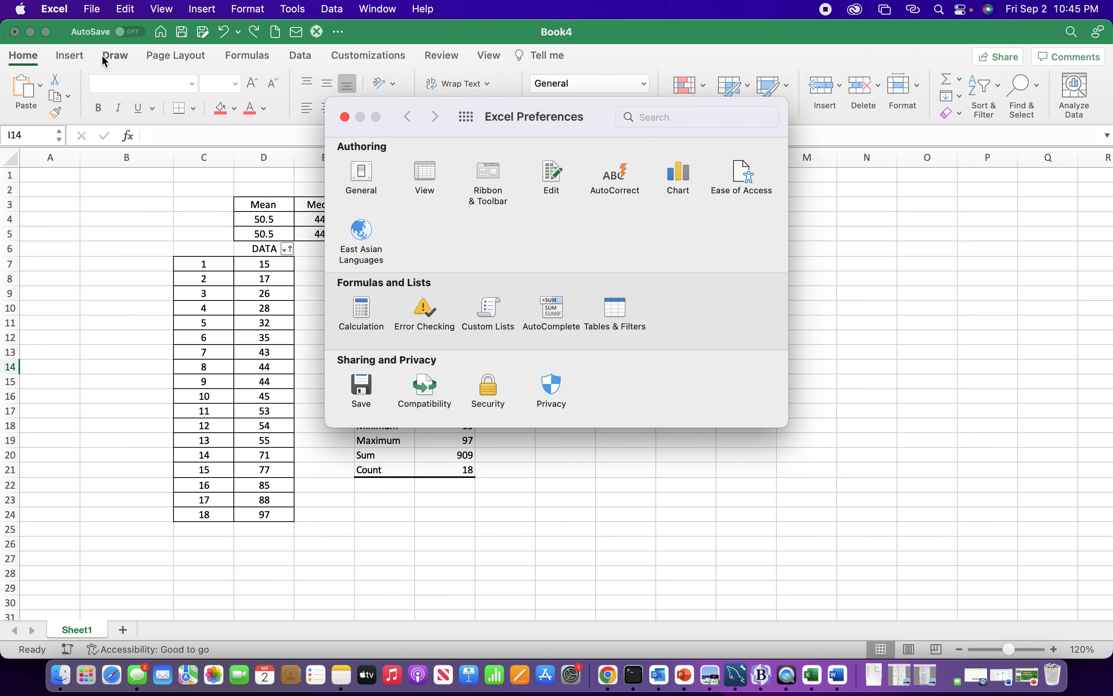
click(481, 199)
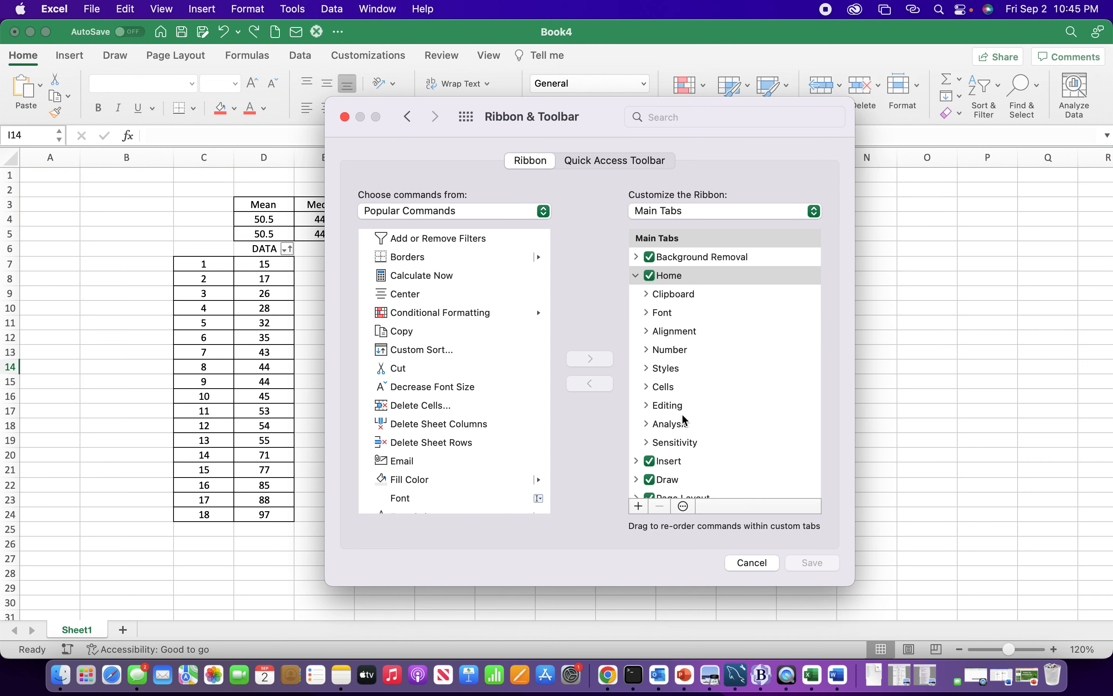
click(702, 432)
key(Down)
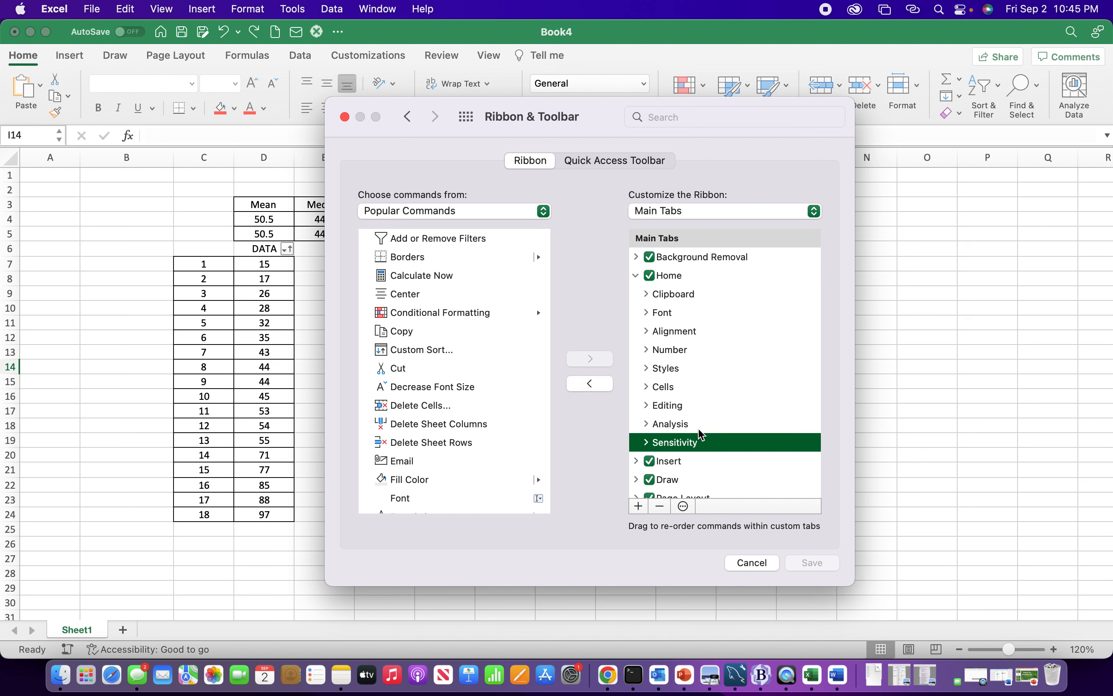
key(Down)
key(Down)
key(Down)
key(Down)
key(Down)
key(Down)
key(Down)
key(Down)
key(Down)
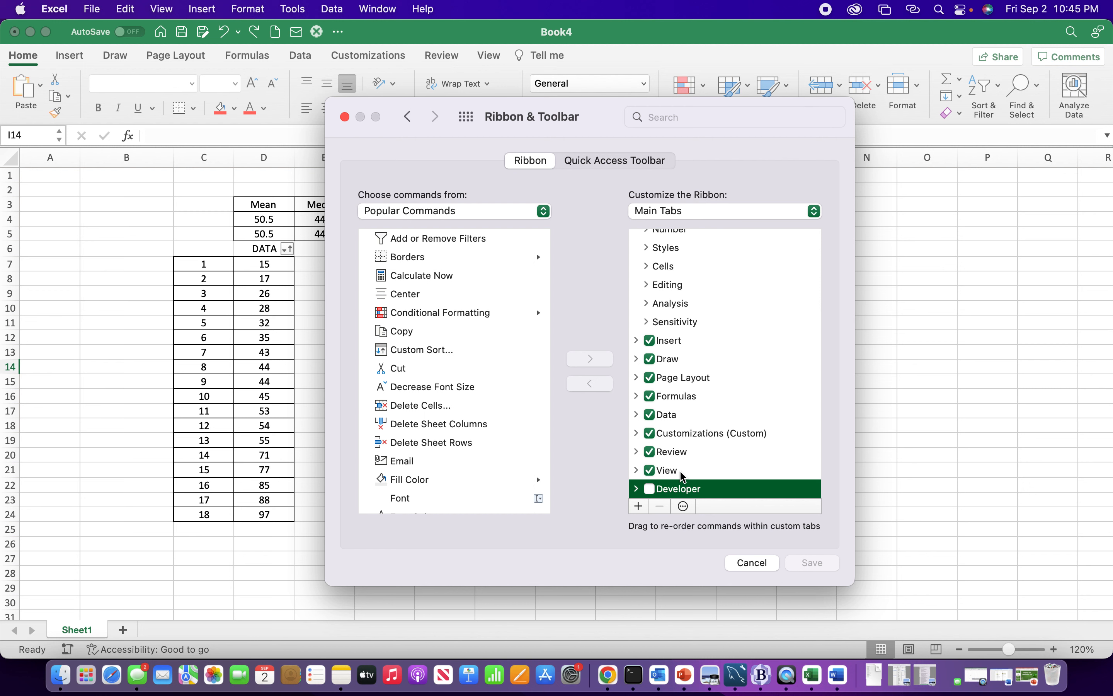
click(651, 489)
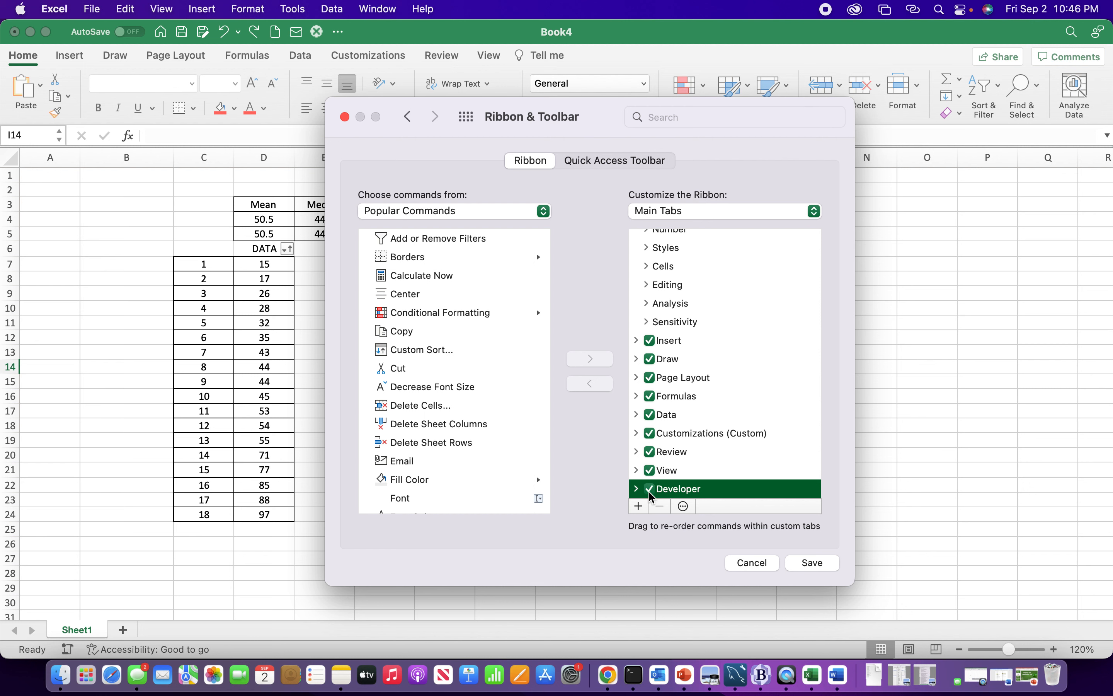
click(805, 567)
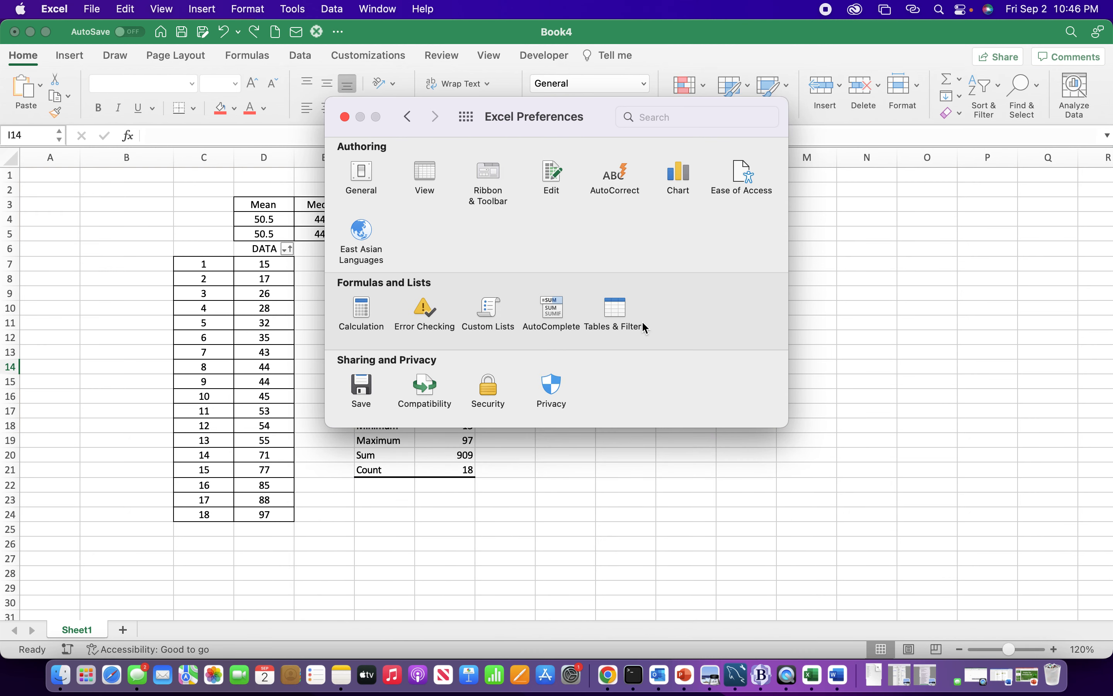
click(345, 117)
click(532, 278)
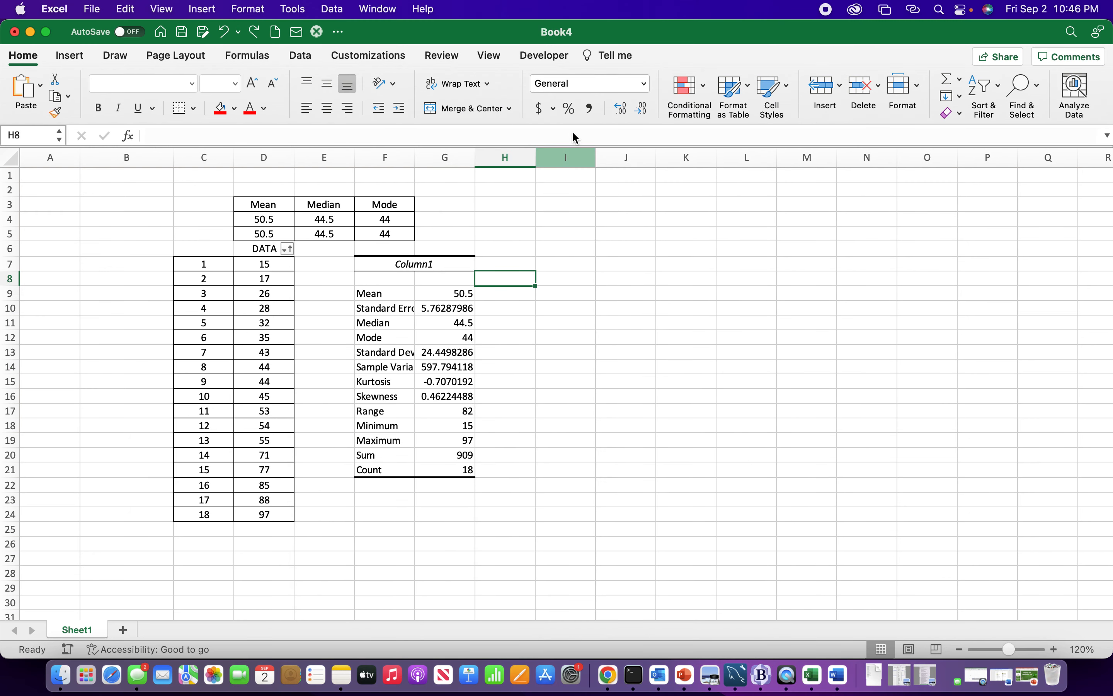
Step: Insert a new code module in the Visual Basic editor, close its code window and return to the worksheet
click(539, 58)
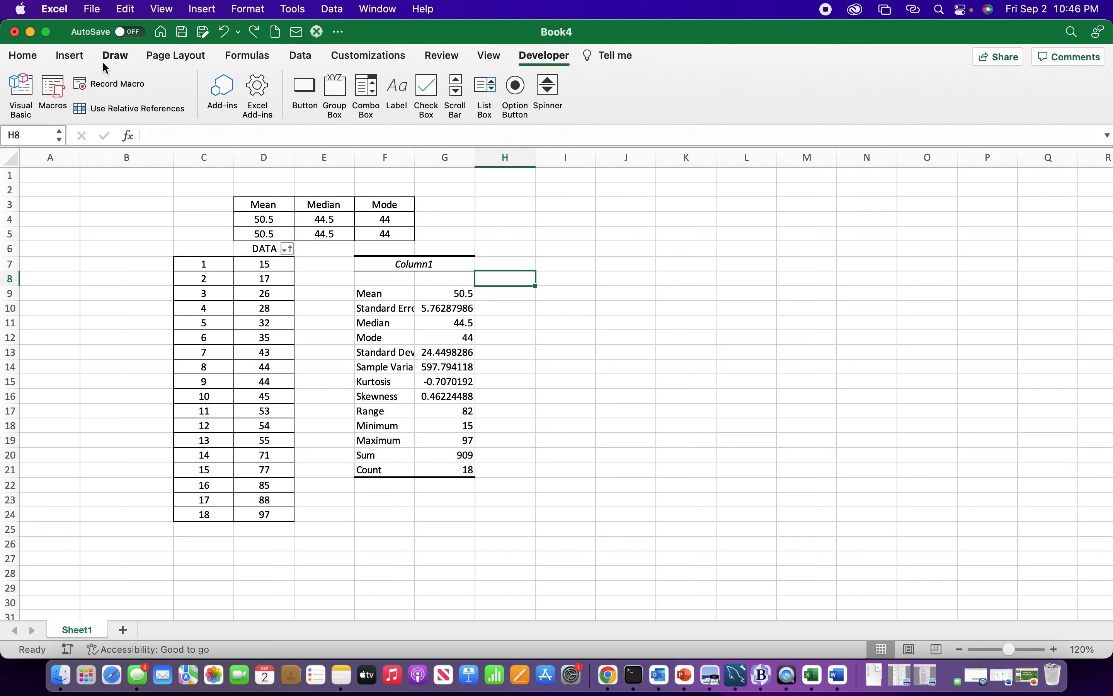
click(21, 94)
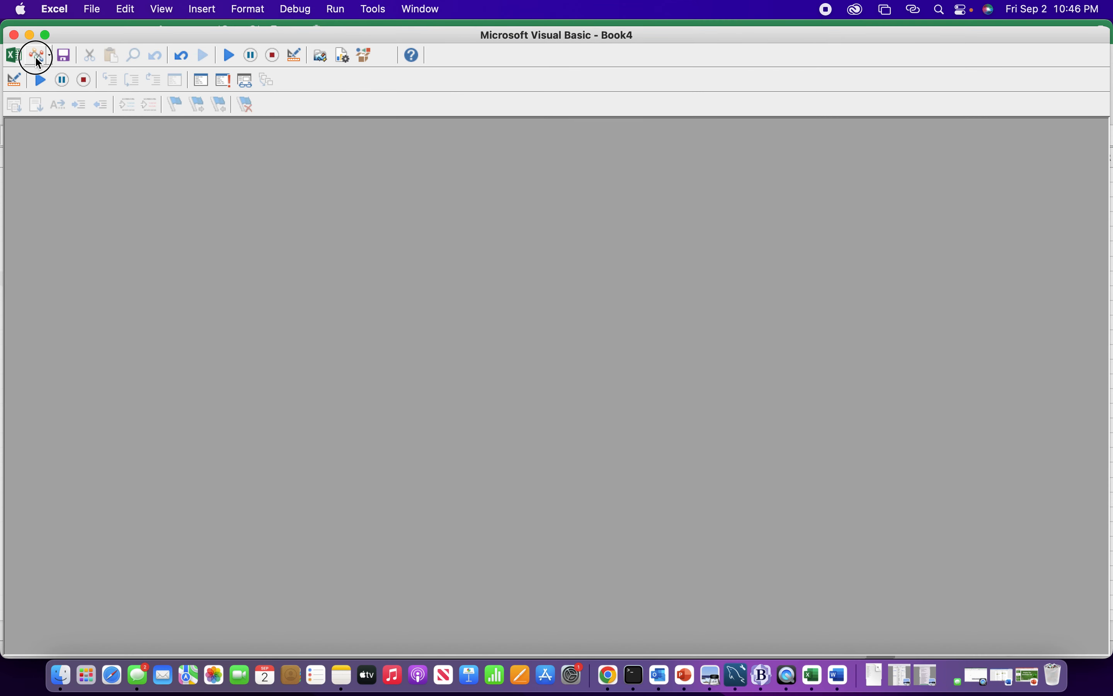
click(37, 58)
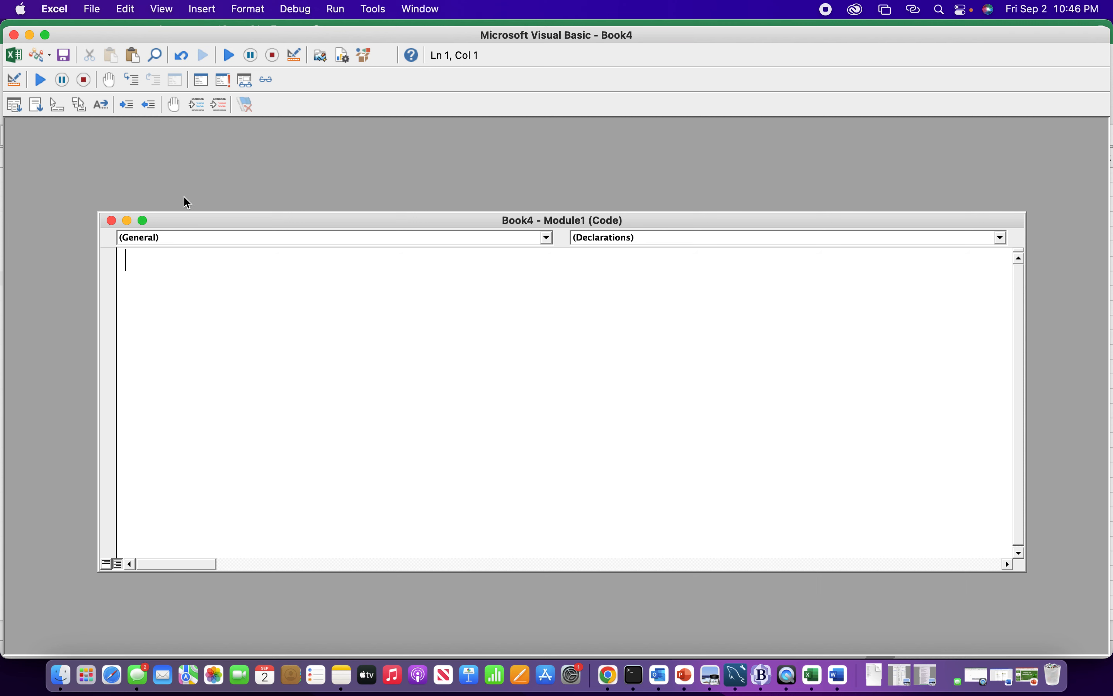
drag(206, 218, 150, 160)
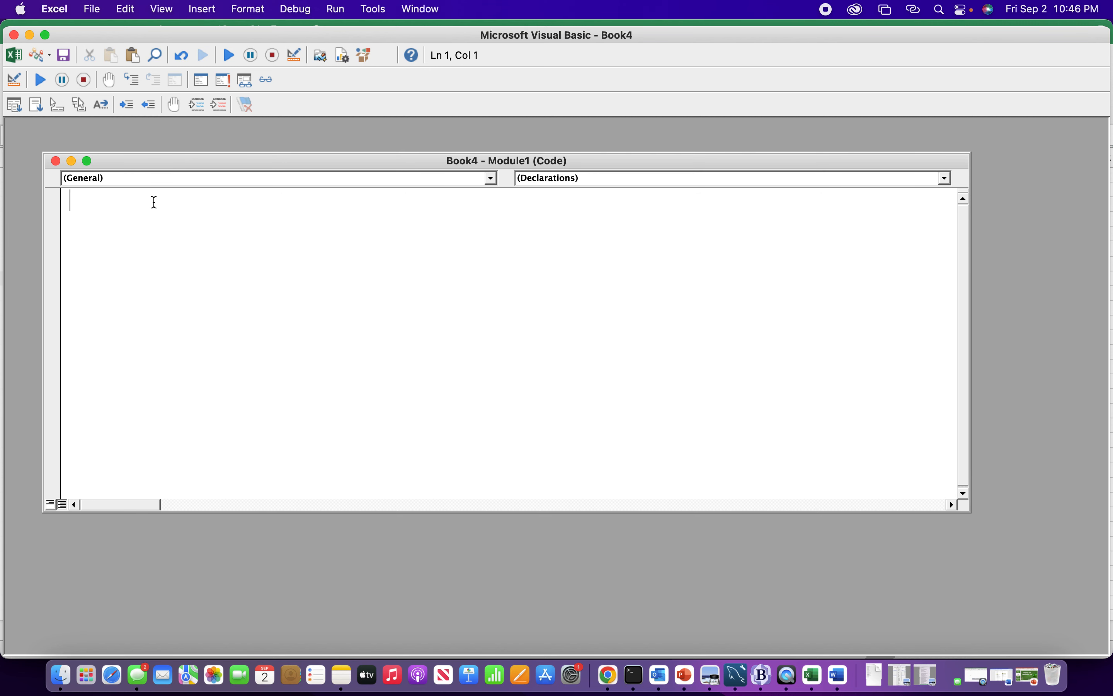
click(56, 160)
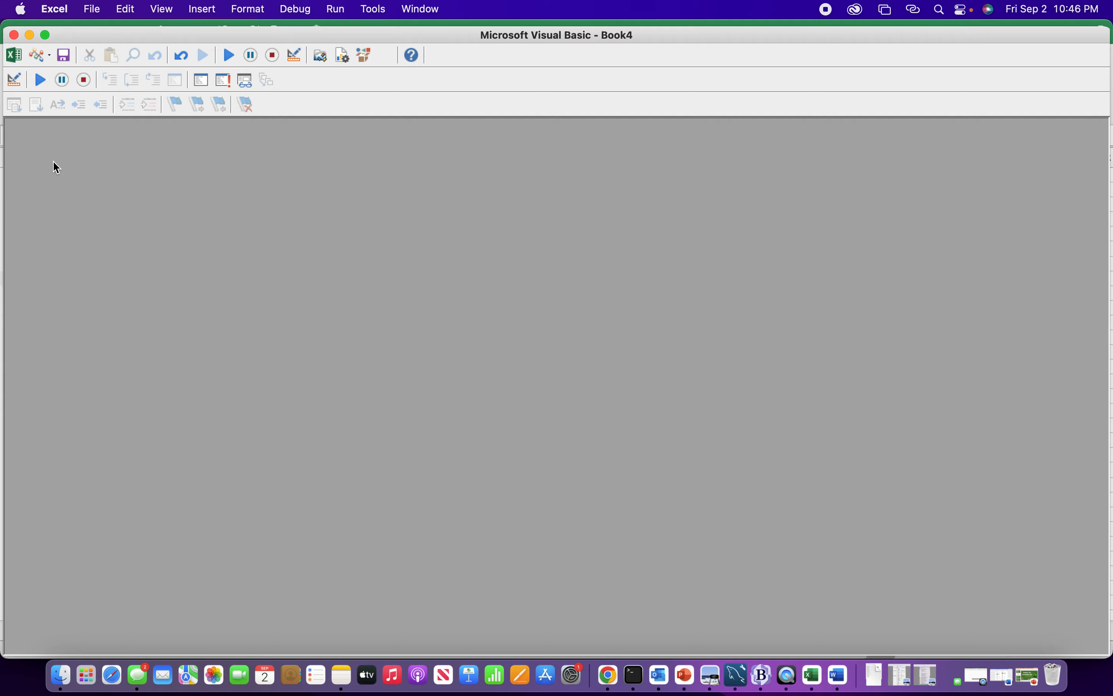
click(14, 55)
click(158, 216)
Step: Place a check box form control around row 5 in columns H and I, beside the Mean, Median and Mode table
click(438, 92)
click(548, 249)
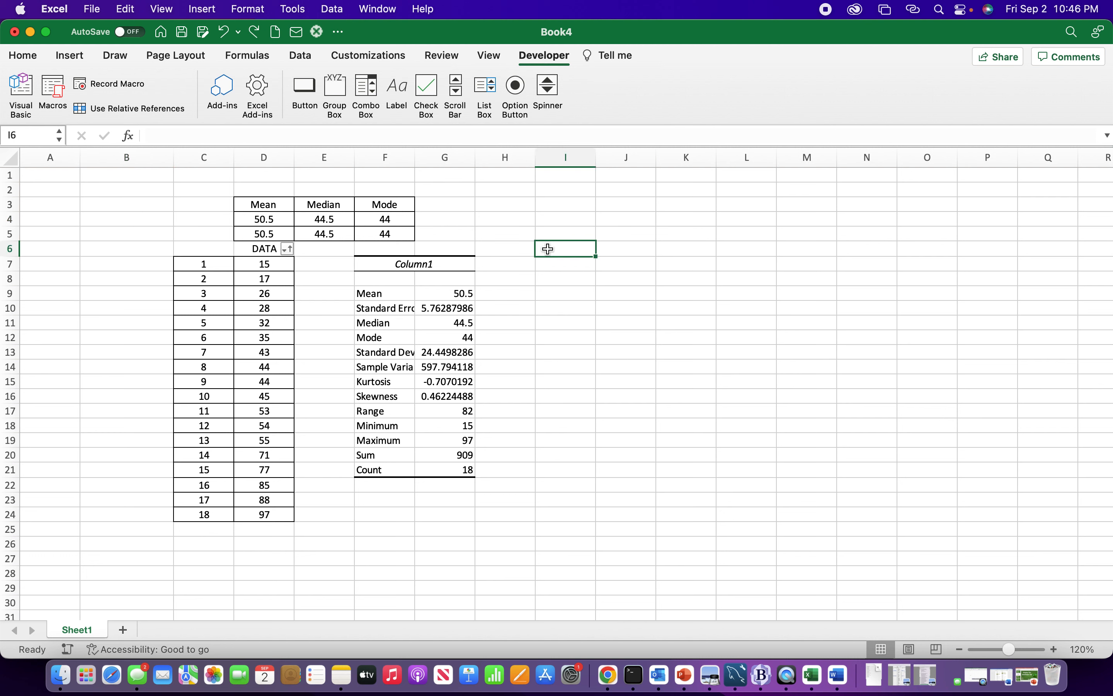
click(428, 92)
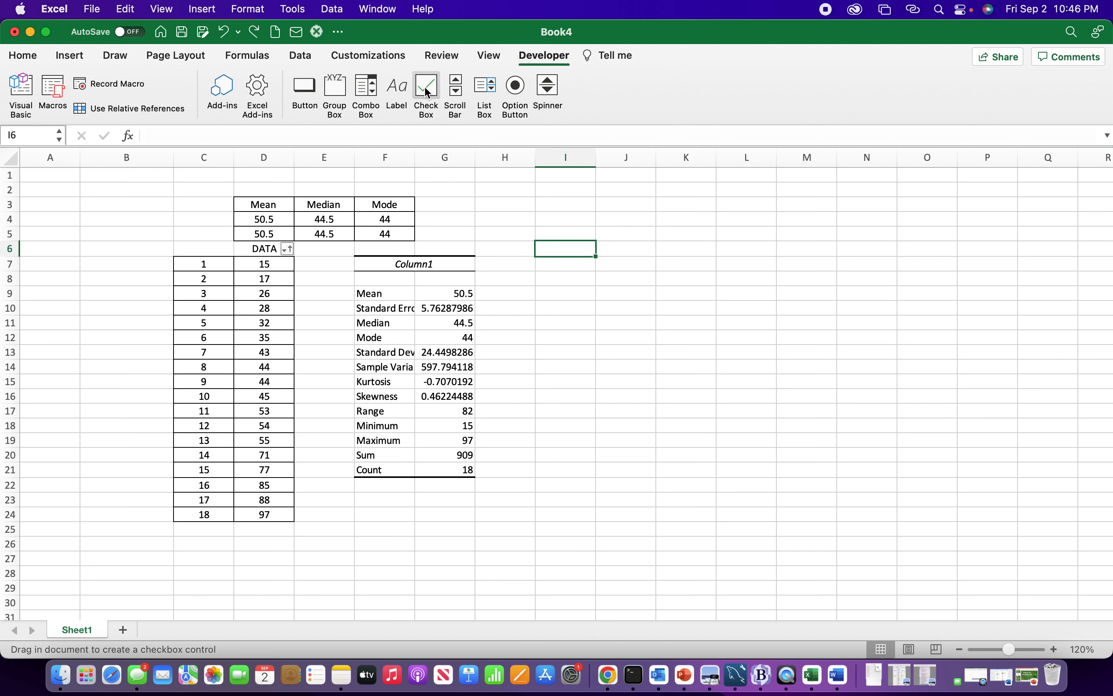
click(516, 208)
click(564, 277)
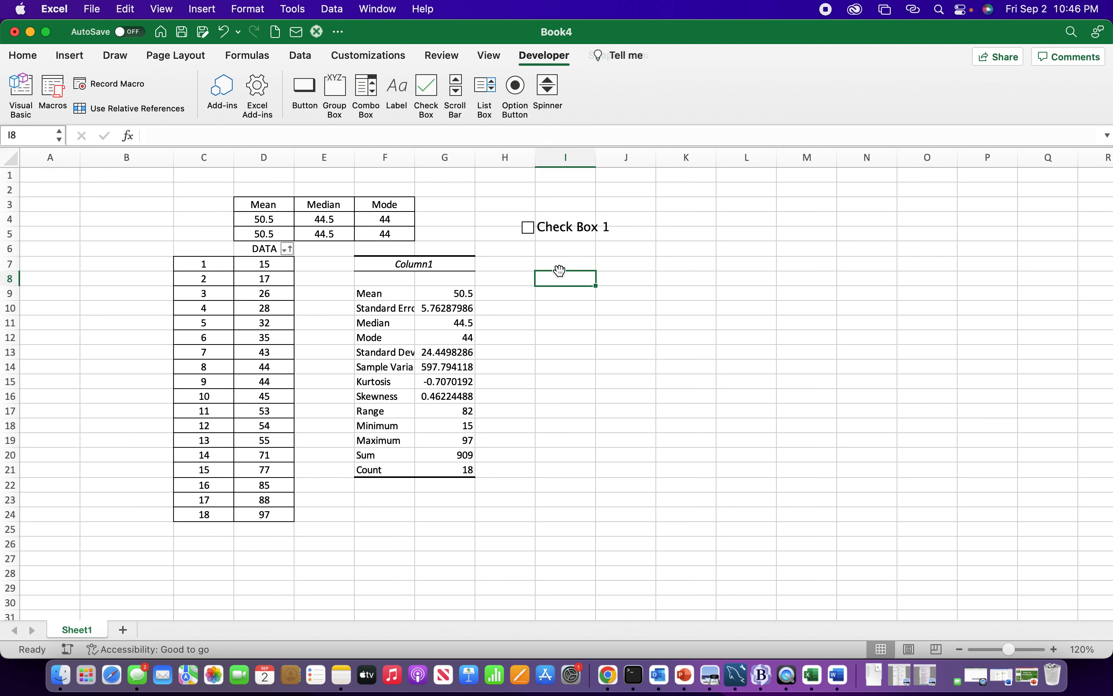
Step: Add a spinner control to the sheet and position it directly below the check box
click(549, 90)
click(540, 309)
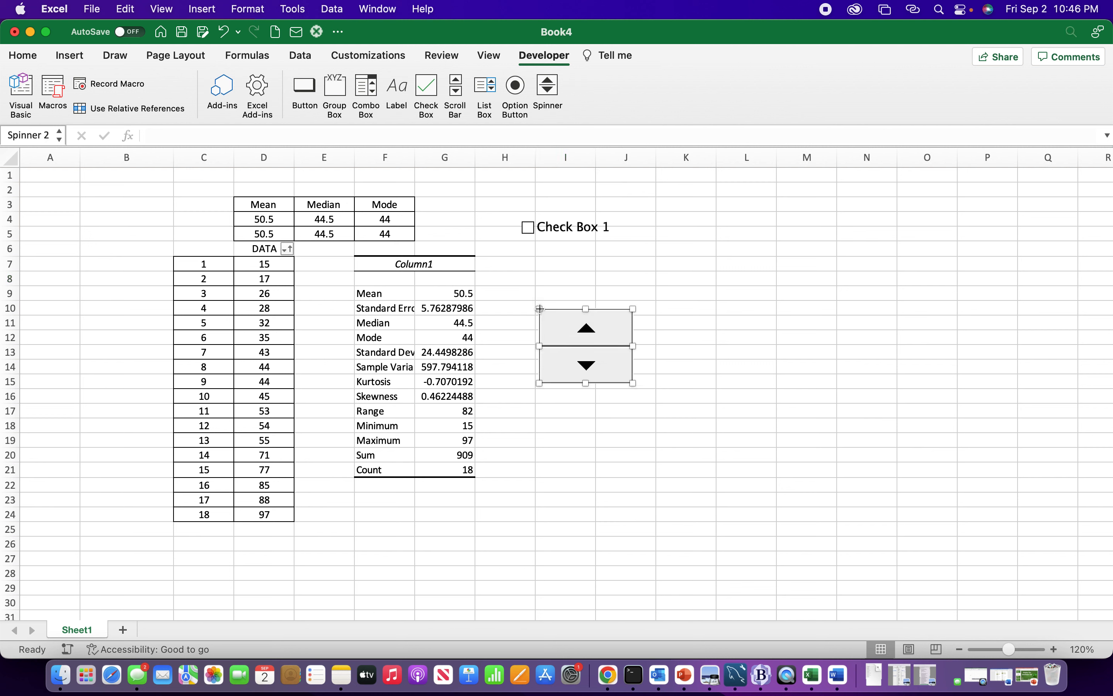
drag(575, 334, 556, 275)
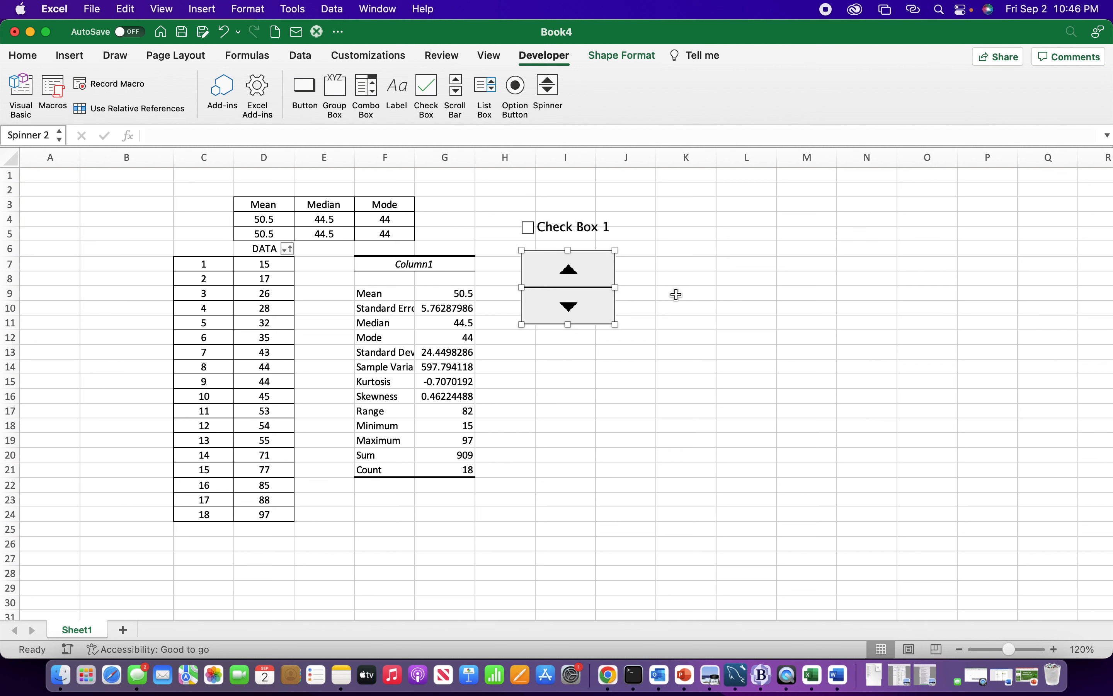
Step: Add a button control without assigning a macro and move it over cells A1:B2
click(303, 94)
click(85, 208)
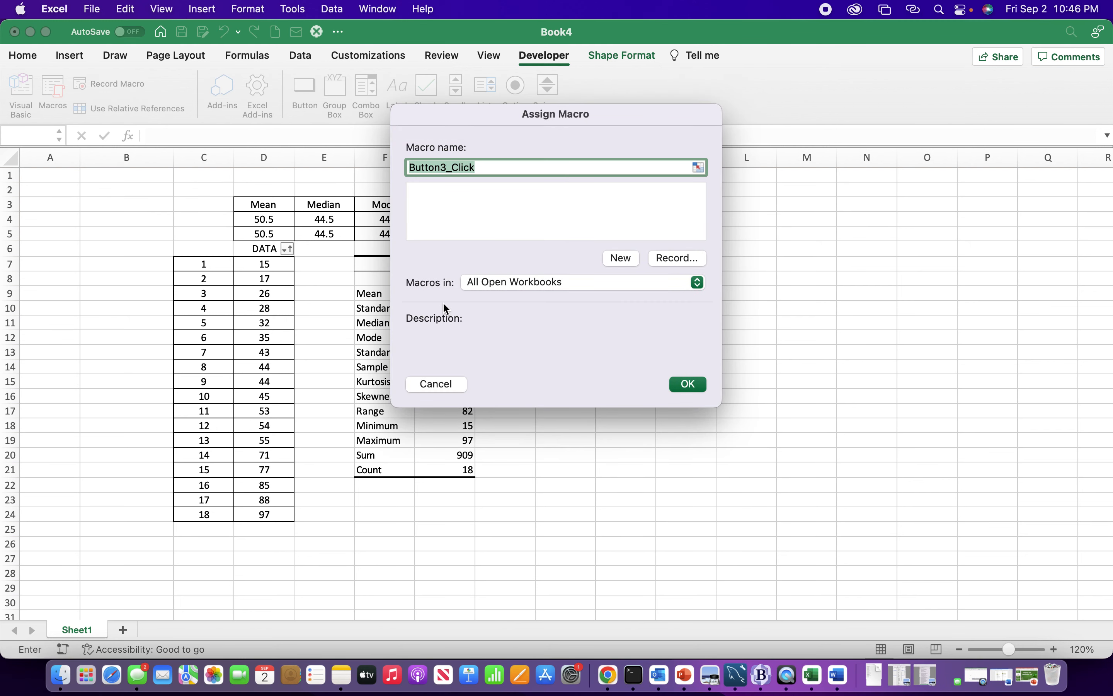
click(438, 383)
drag(135, 210, 90, 177)
click(85, 264)
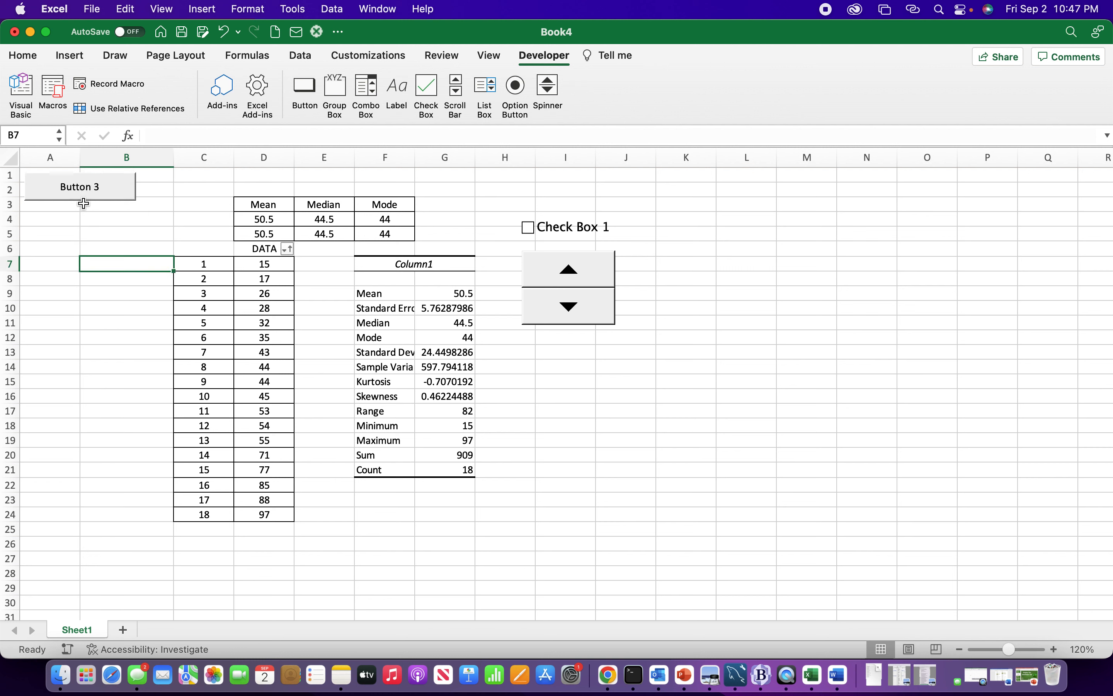
super+click(64, 195)
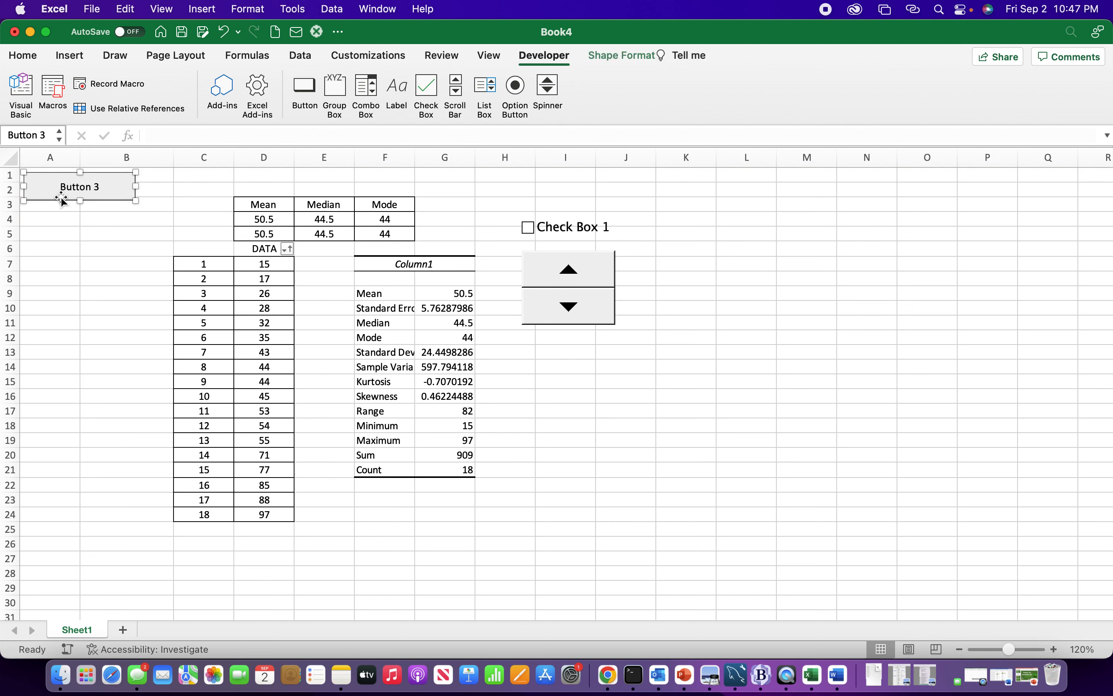
click(45, 231)
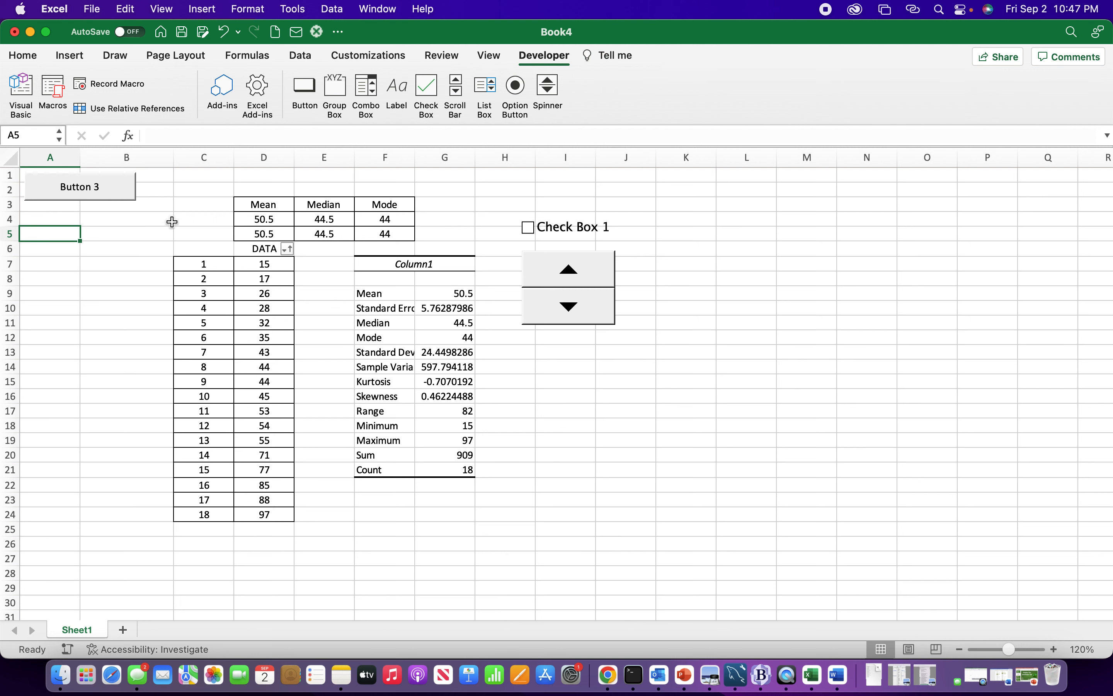
Step: Enable the Solver Add-In among the Excel add-ins, keeping the Analysis ToolPak enabled
click(256, 91)
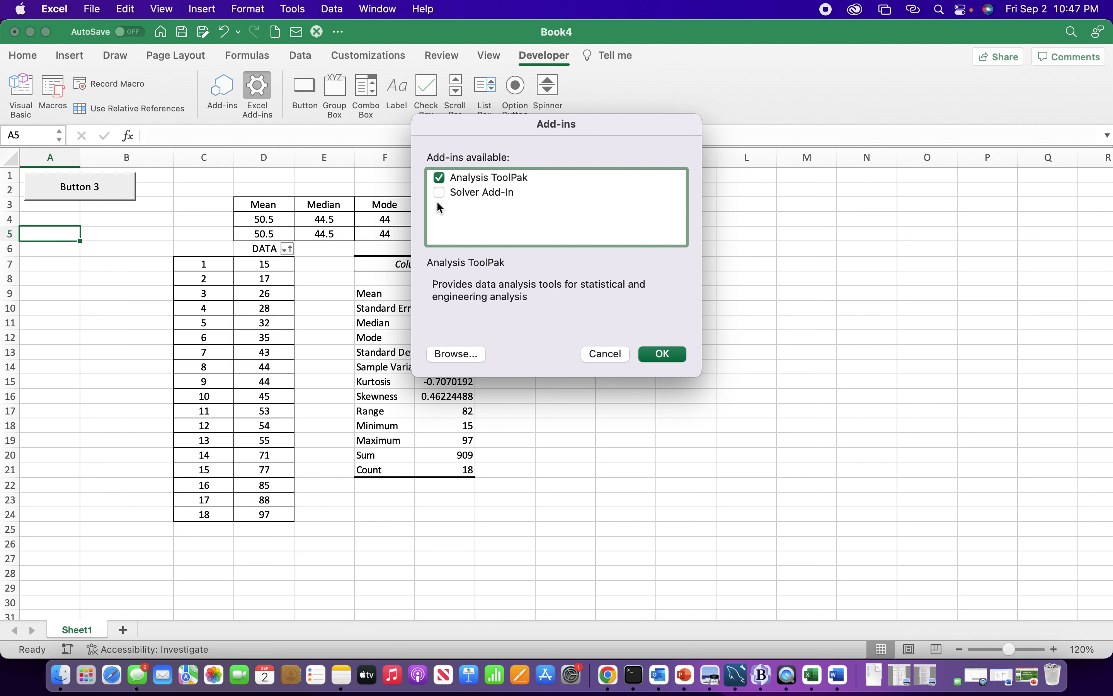
click(438, 189)
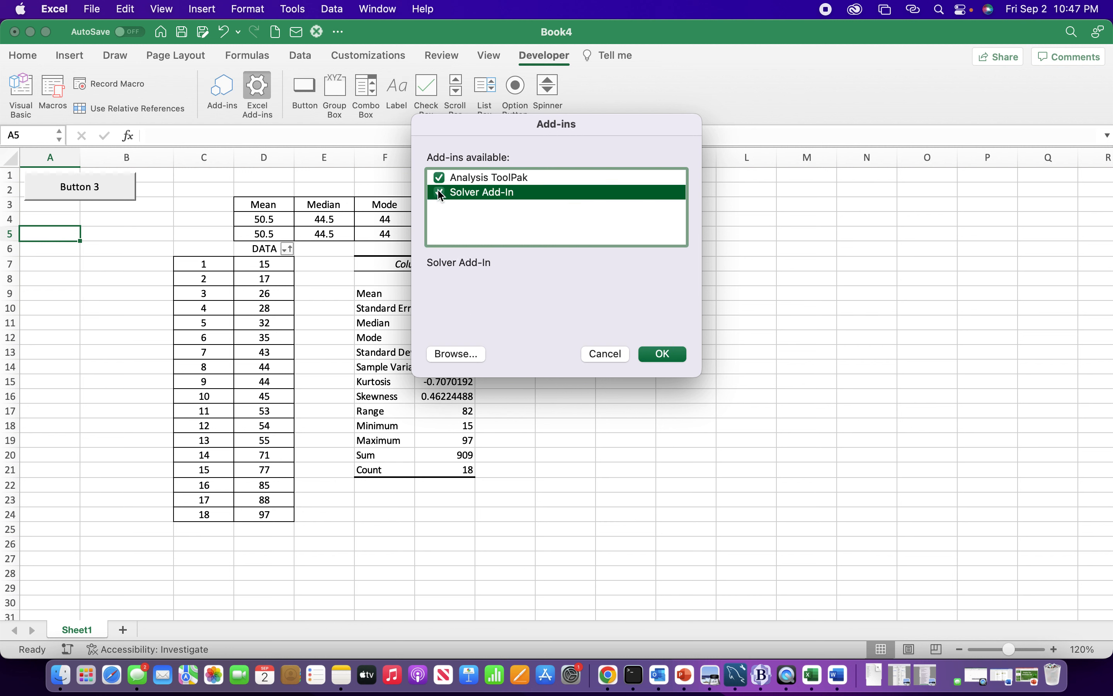
click(657, 358)
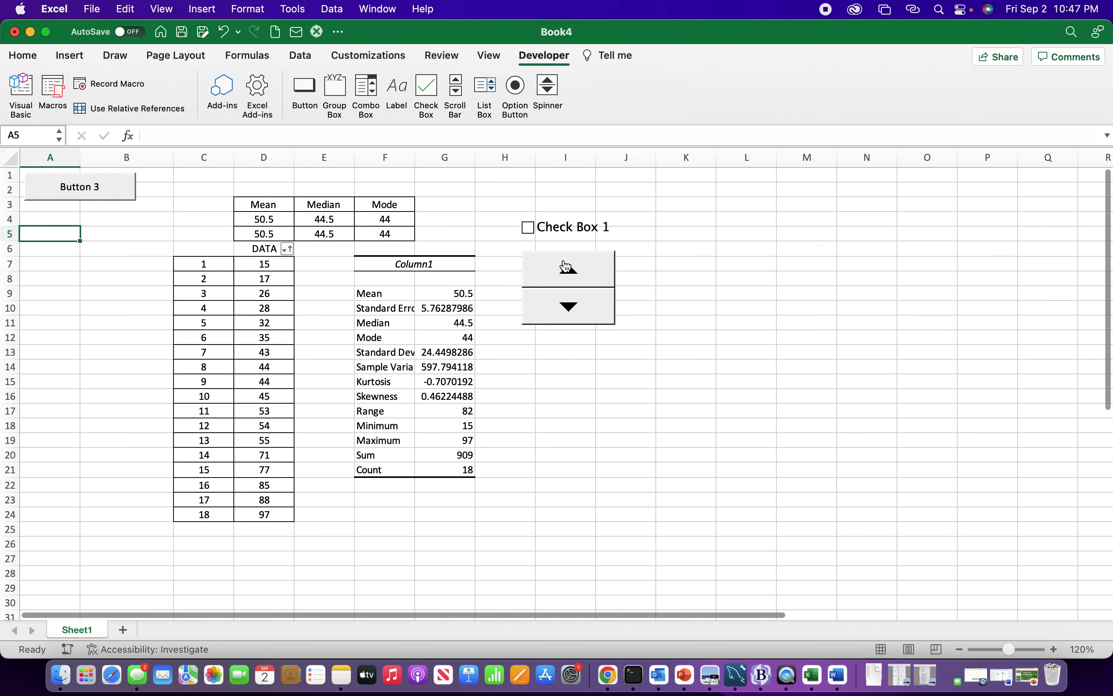